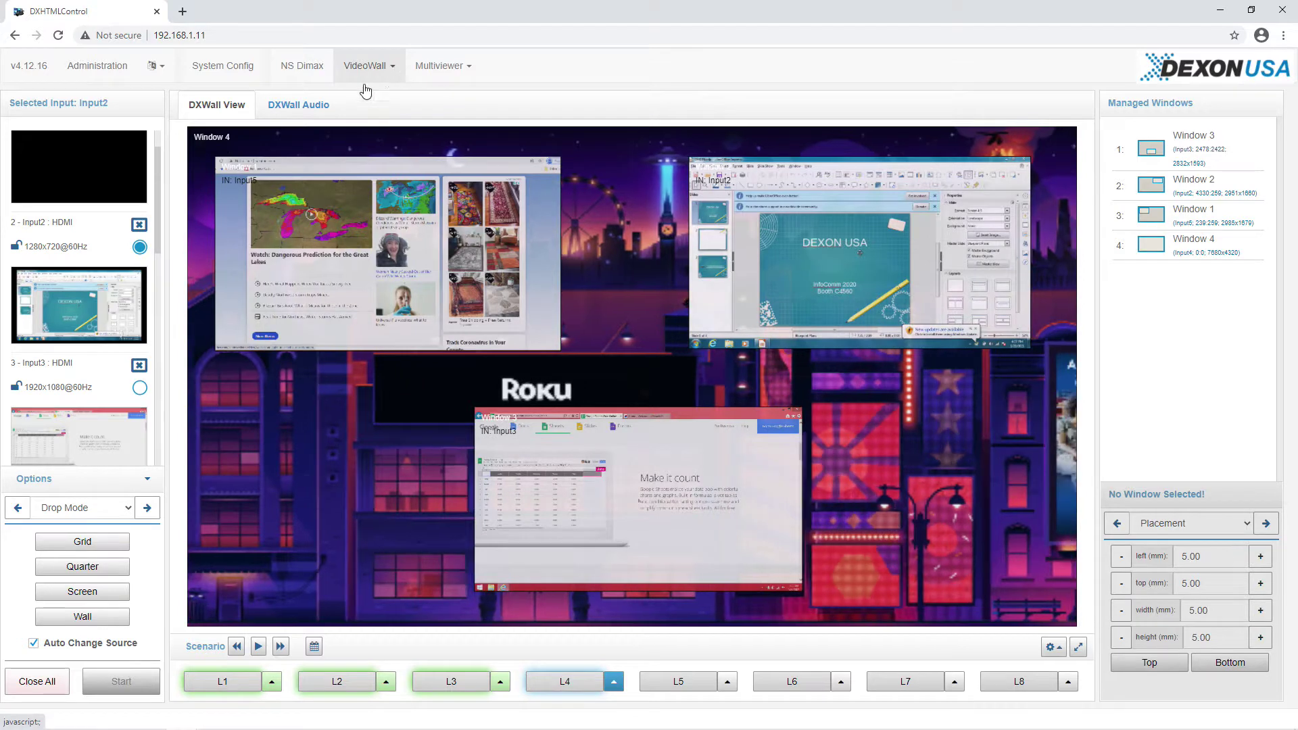
- Open the video wall configuration and bring up the settings of input 4
{"action": "left_click", "coordinate": [393, 78]}
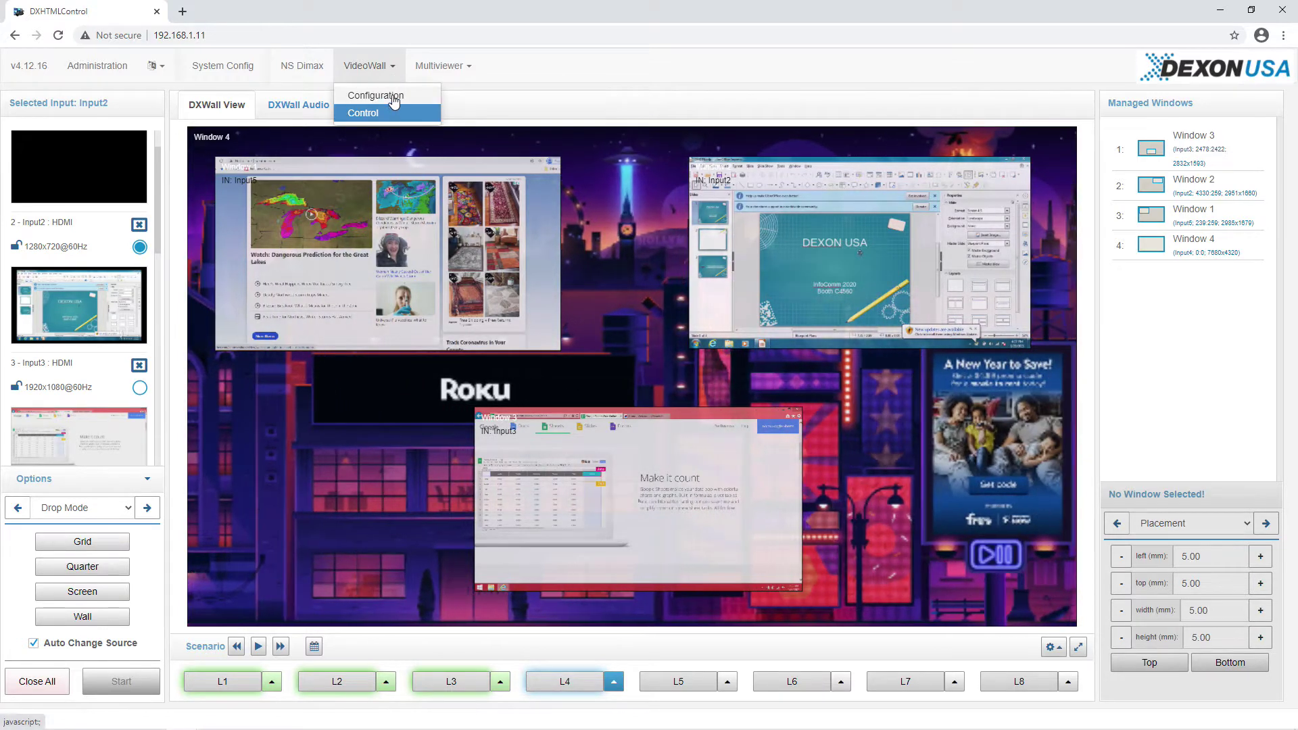
{"action": "left_click", "coordinate": [385, 94]}
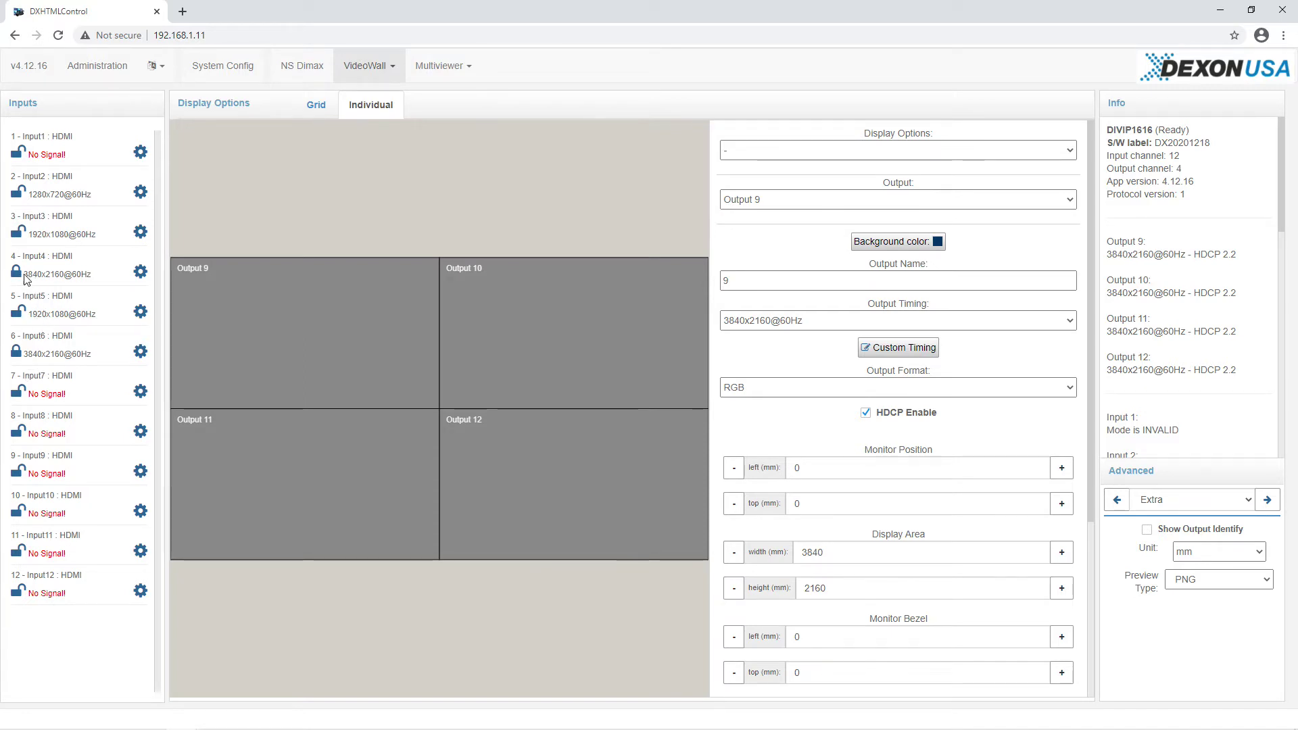
{"action": "left_click", "coordinate": [141, 275]}
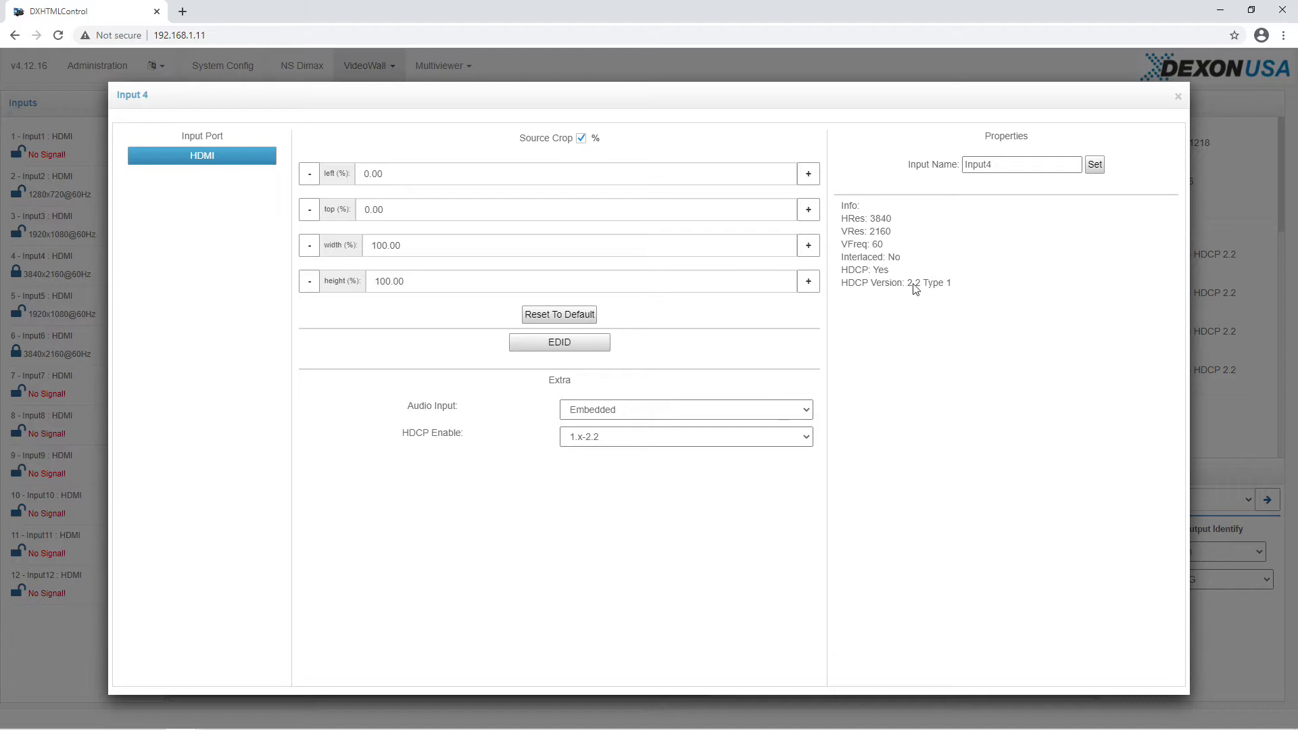
- Rename input 4 as Roku and apply the new name
{"action": "left_click", "coordinate": [1004, 165]}
{"action": "left_click_drag", "start_coordinate": [1004, 165], "coordinate": [932, 167]}
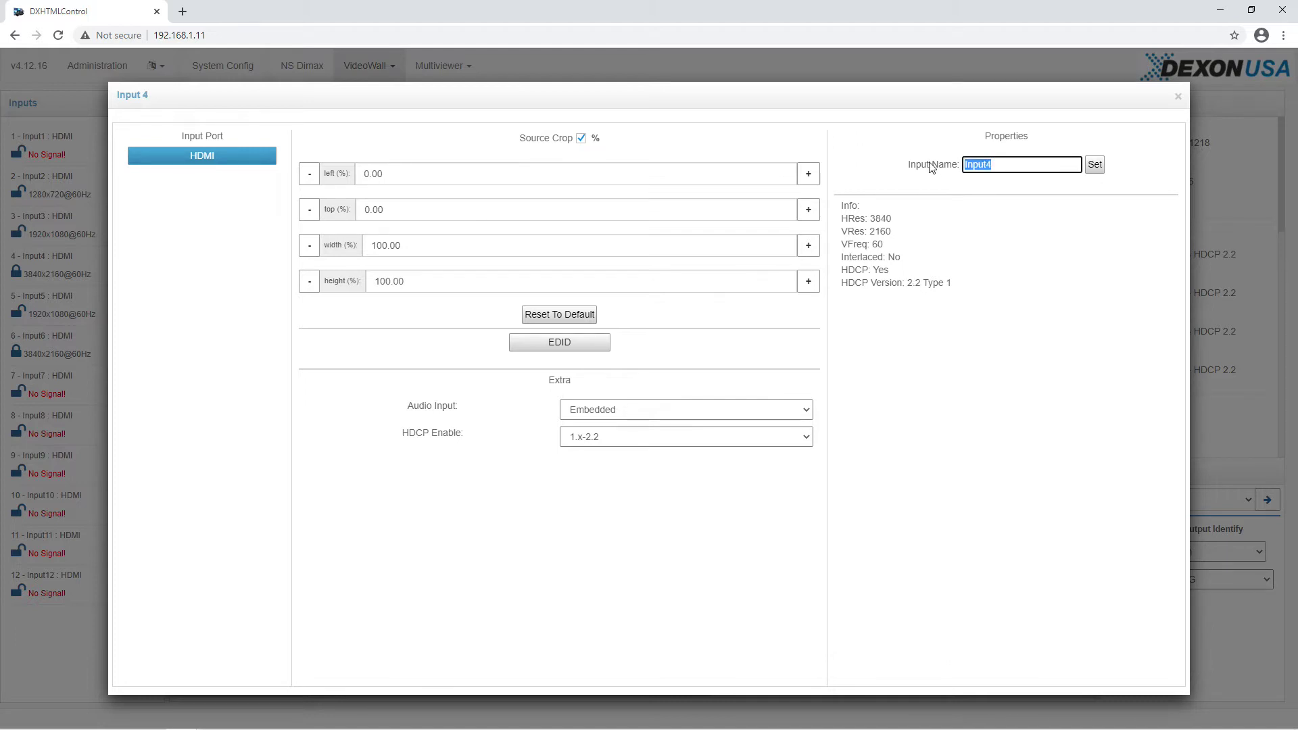
{"action": "type", "text": "Roku"}
{"action": "left_click", "coordinate": [1095, 164]}
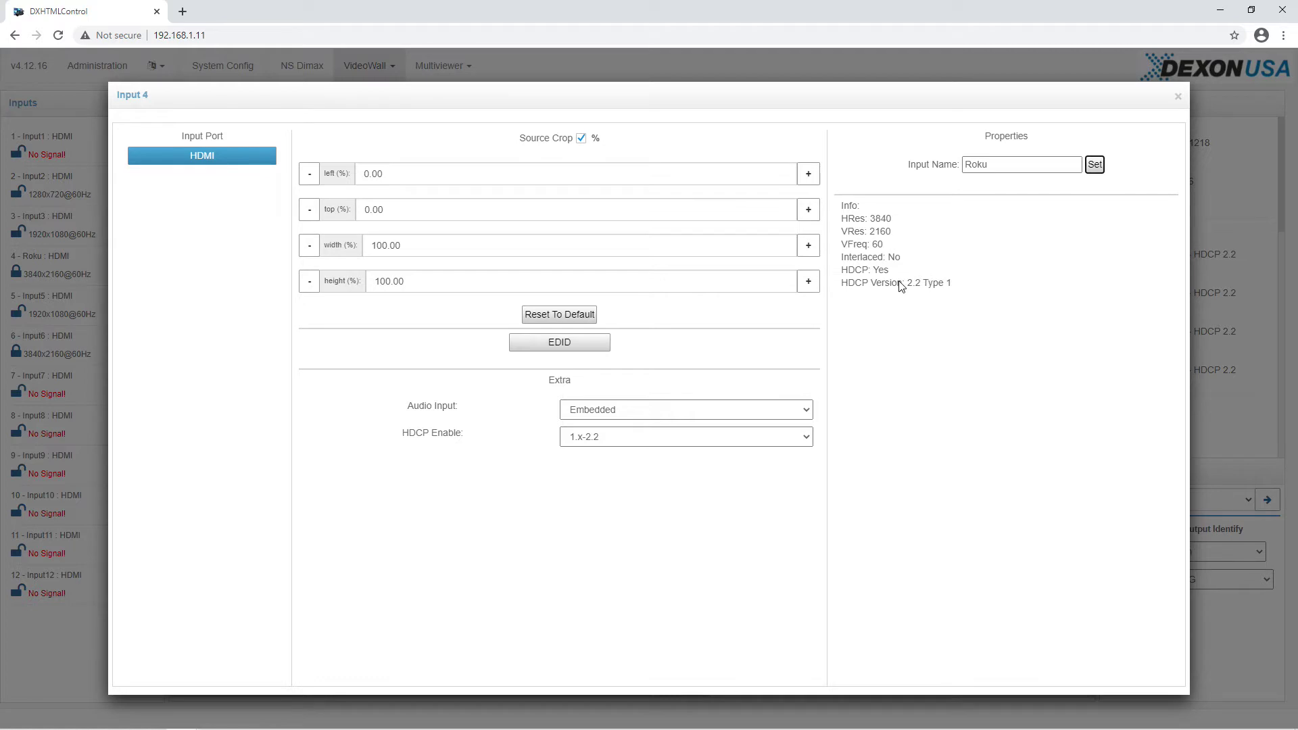
- Examine the available audio input and HDCP options for the Roku input, keeping Embedded audio and HDCP 1.x-2.2
{"action": "left_click", "coordinate": [614, 410]}
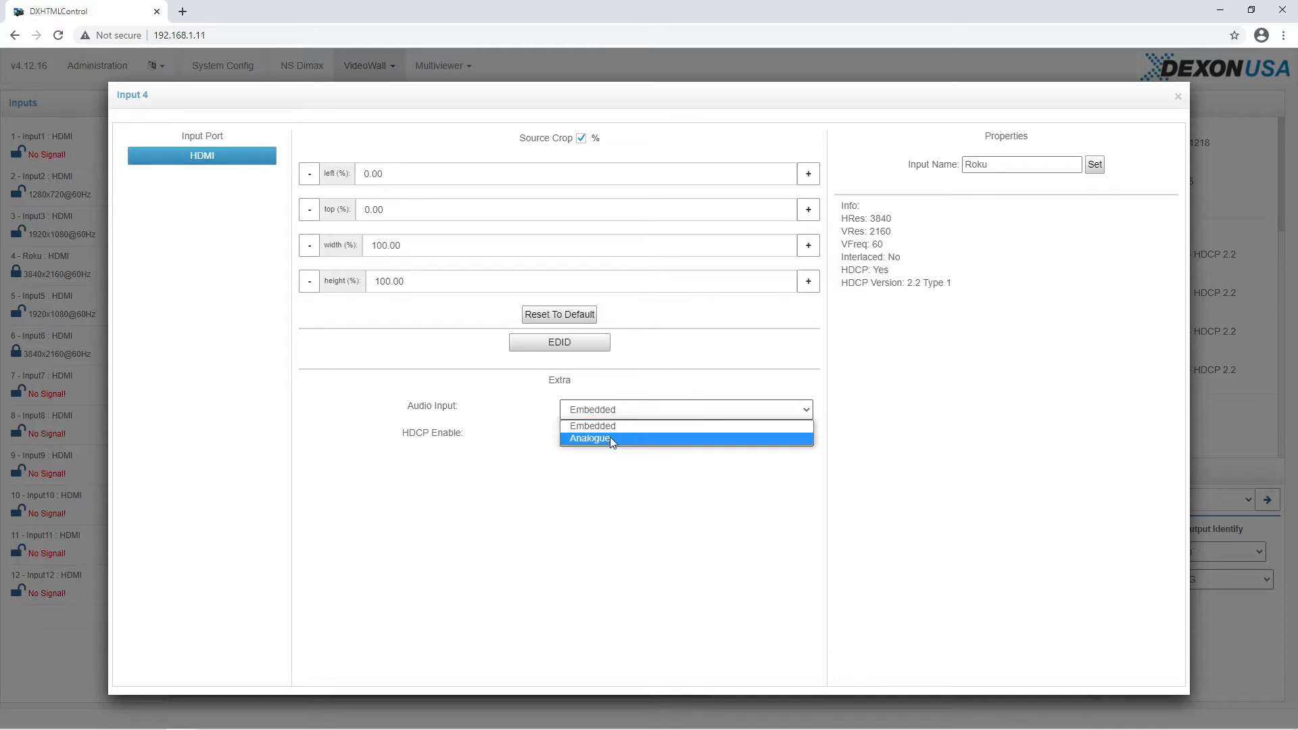
{"action": "left_click", "coordinate": [590, 430]}
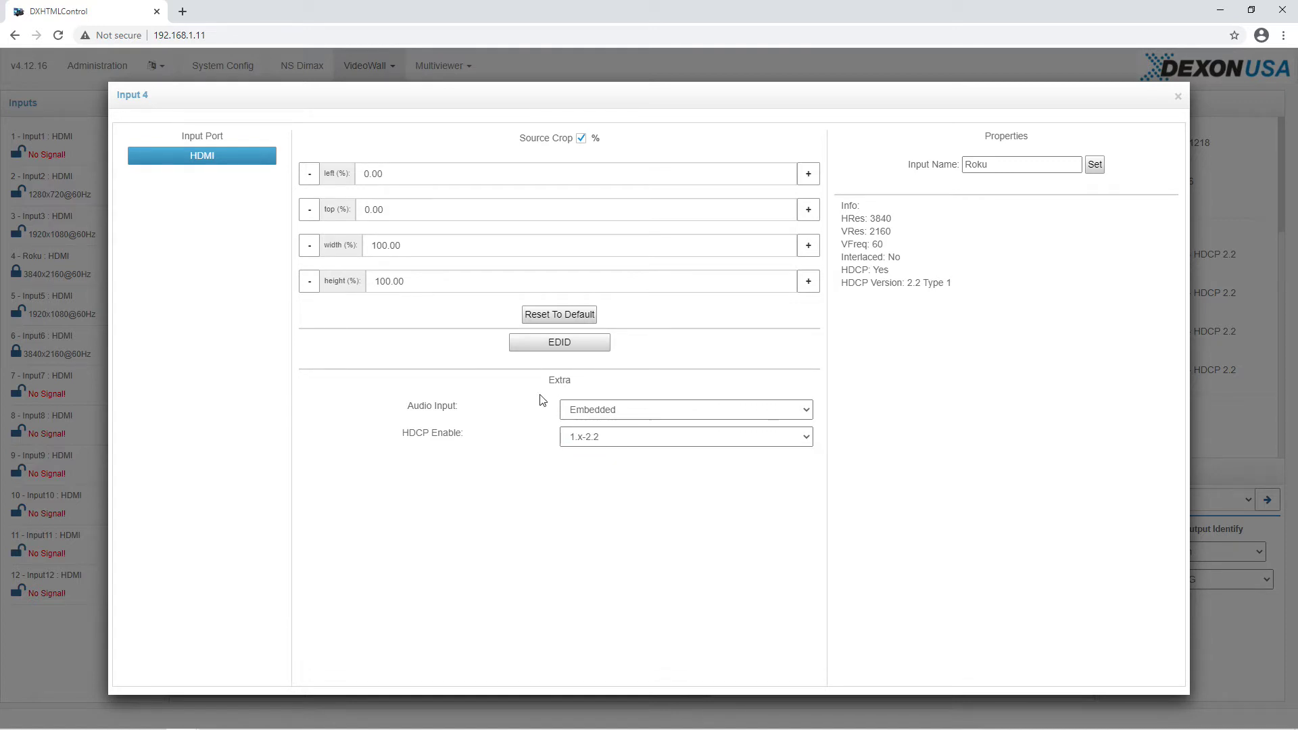
{"action": "left_click", "coordinate": [626, 436]}
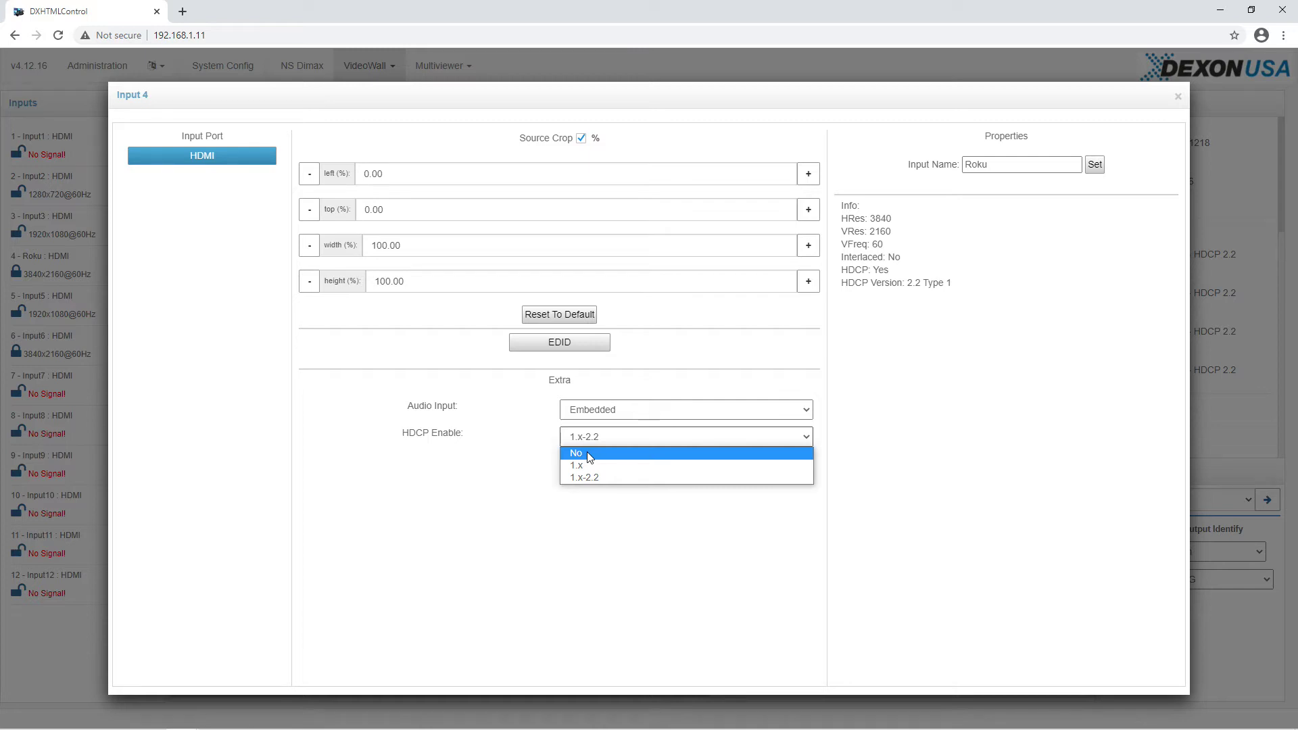
{"action": "left_click", "coordinate": [513, 439]}
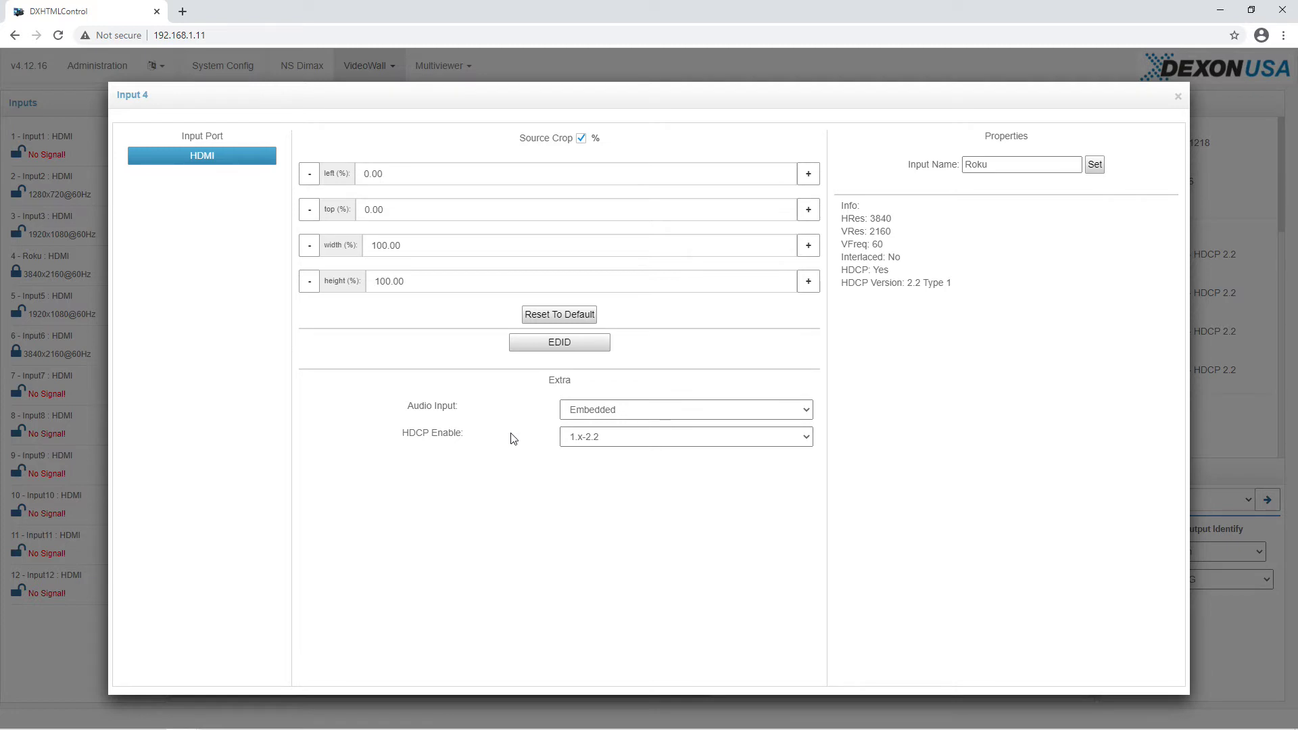
{"action": "left_click", "coordinate": [603, 440]}
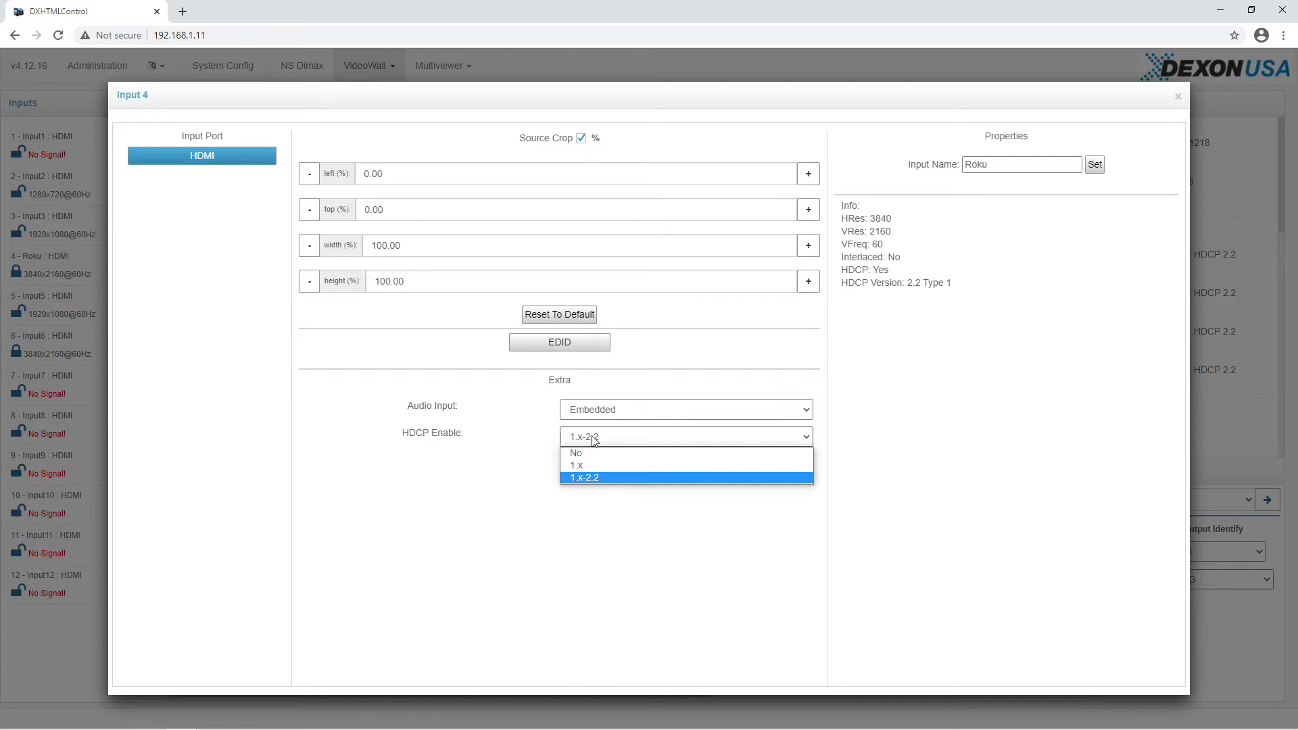
{"action": "key", "text": "Up"}
{"action": "key", "text": "Up"}
{"action": "key", "text": "Down"}
{"action": "left_click", "coordinate": [516, 377]}
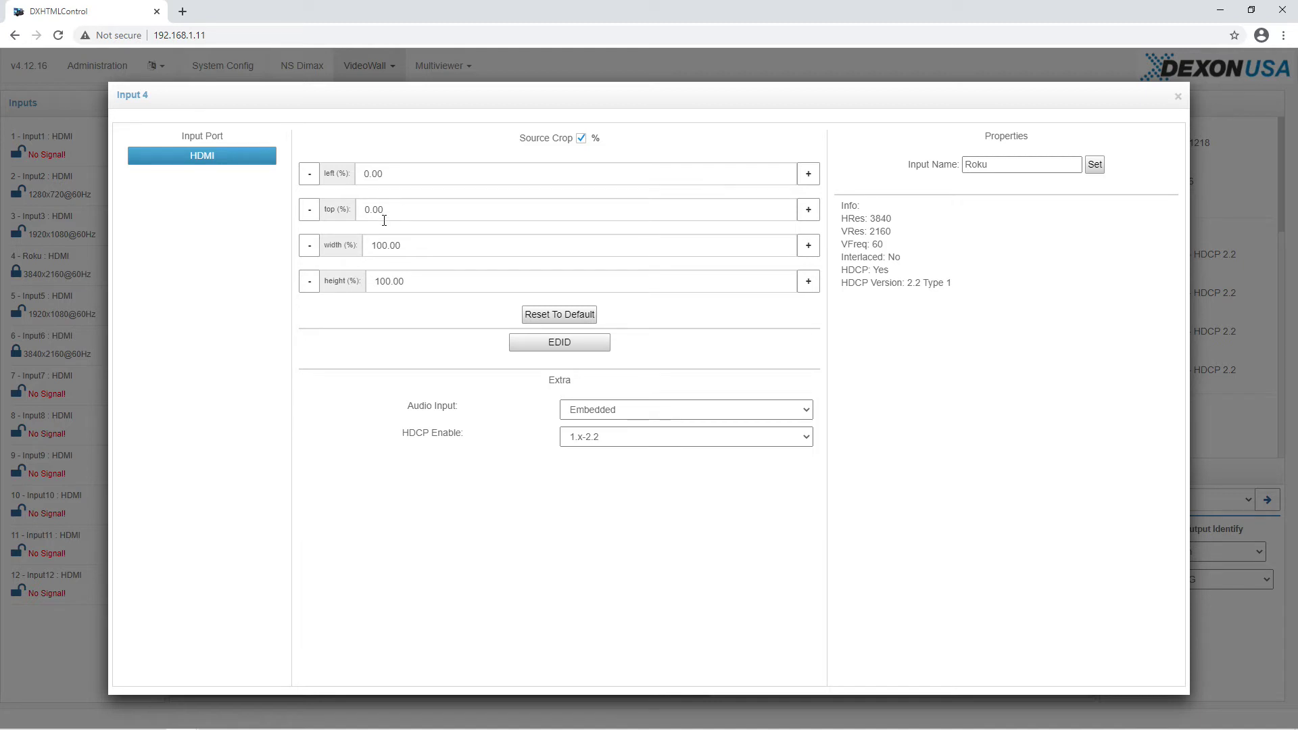
- Expand the EDID settings of the Roku input, enable EDID editing and keep the Custom preset
{"action": "left_click", "coordinate": [590, 351]}
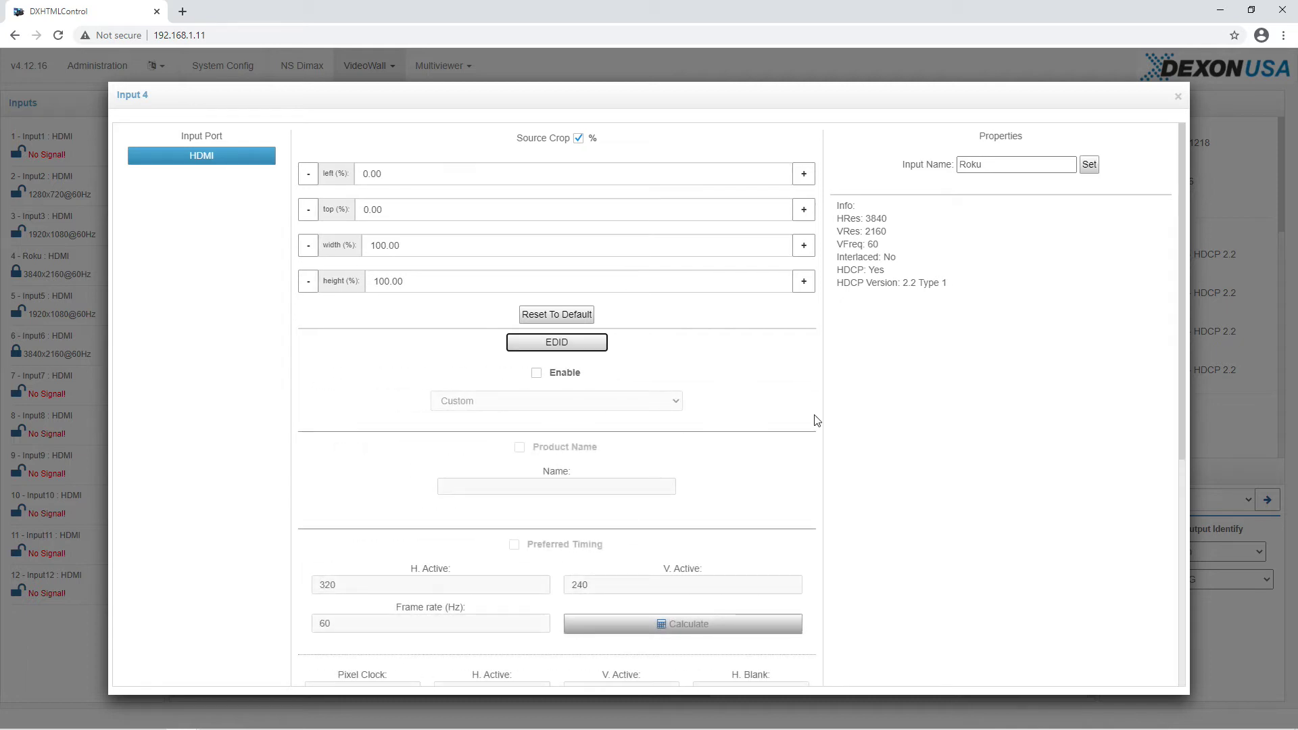
{"action": "scroll", "coordinate": [817, 421], "scroll_direction": "down", "scroll_amount": 2}
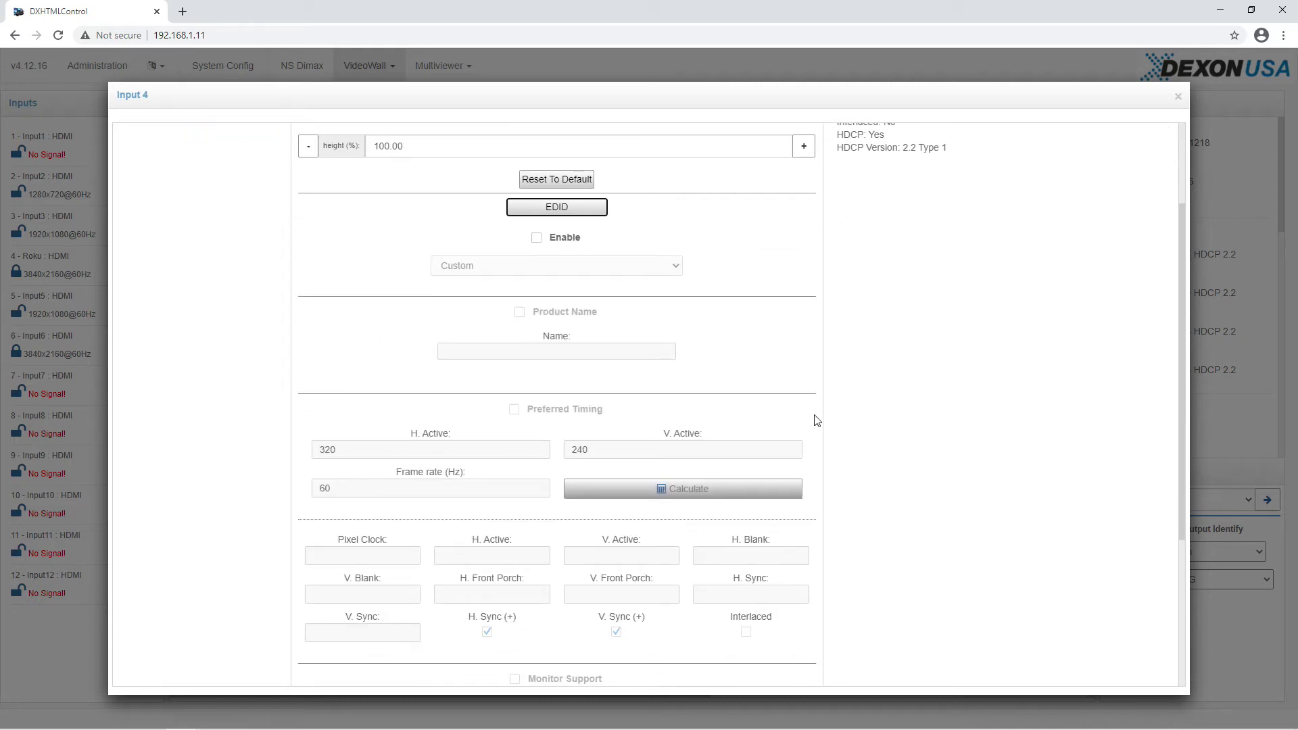
{"action": "scroll", "coordinate": [817, 420], "scroll_direction": "down", "scroll_amount": 2}
{"action": "scroll", "coordinate": [817, 421], "scroll_direction": "down", "scroll_amount": 2}
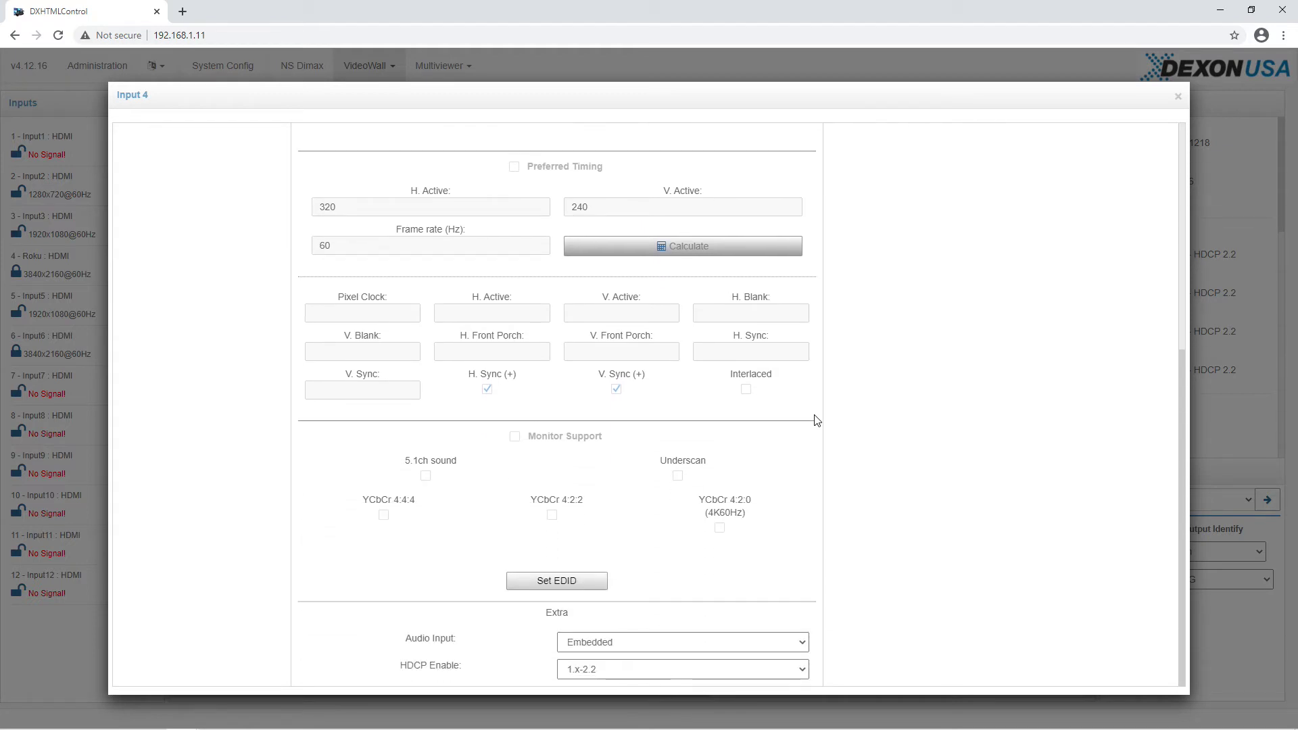
{"action": "scroll", "coordinate": [816, 421], "scroll_direction": "up", "scroll_amount": 5}
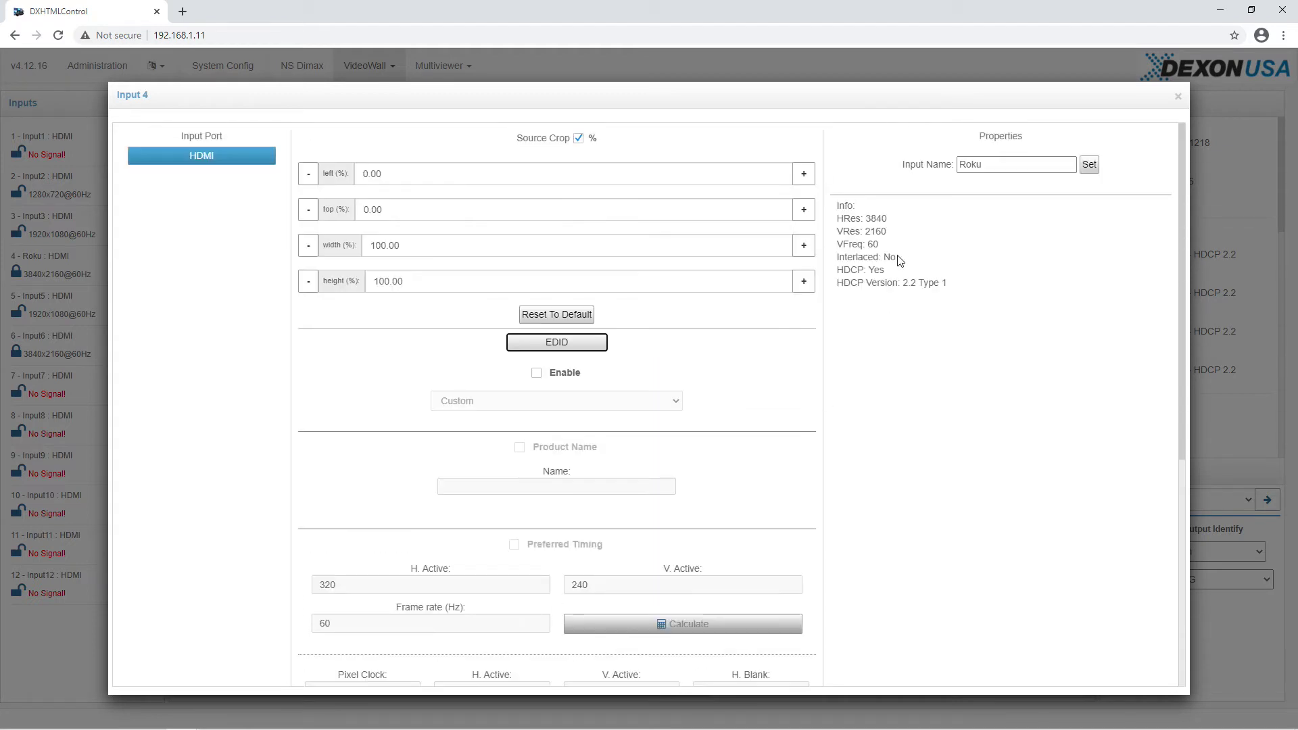
{"action": "scroll", "coordinate": [788, 403], "scroll_direction": "down", "scroll_amount": 2}
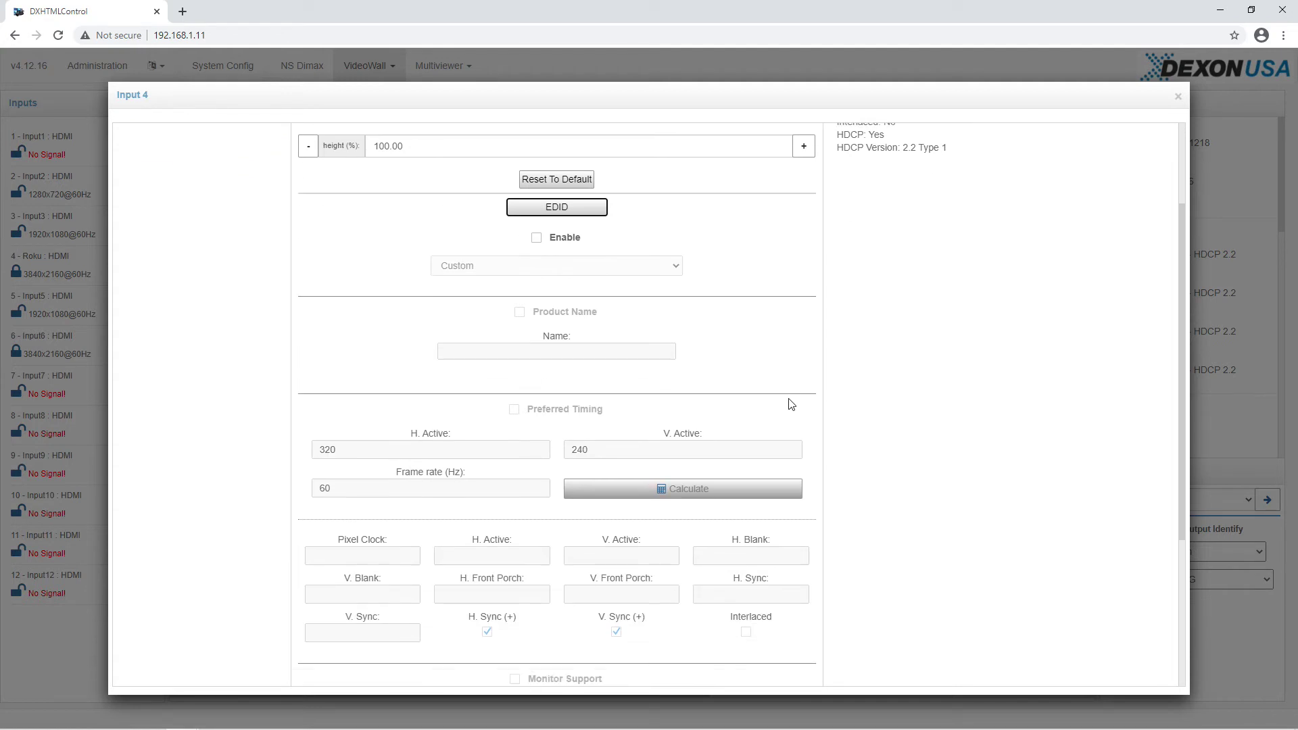
{"action": "left_click", "coordinate": [537, 238]}
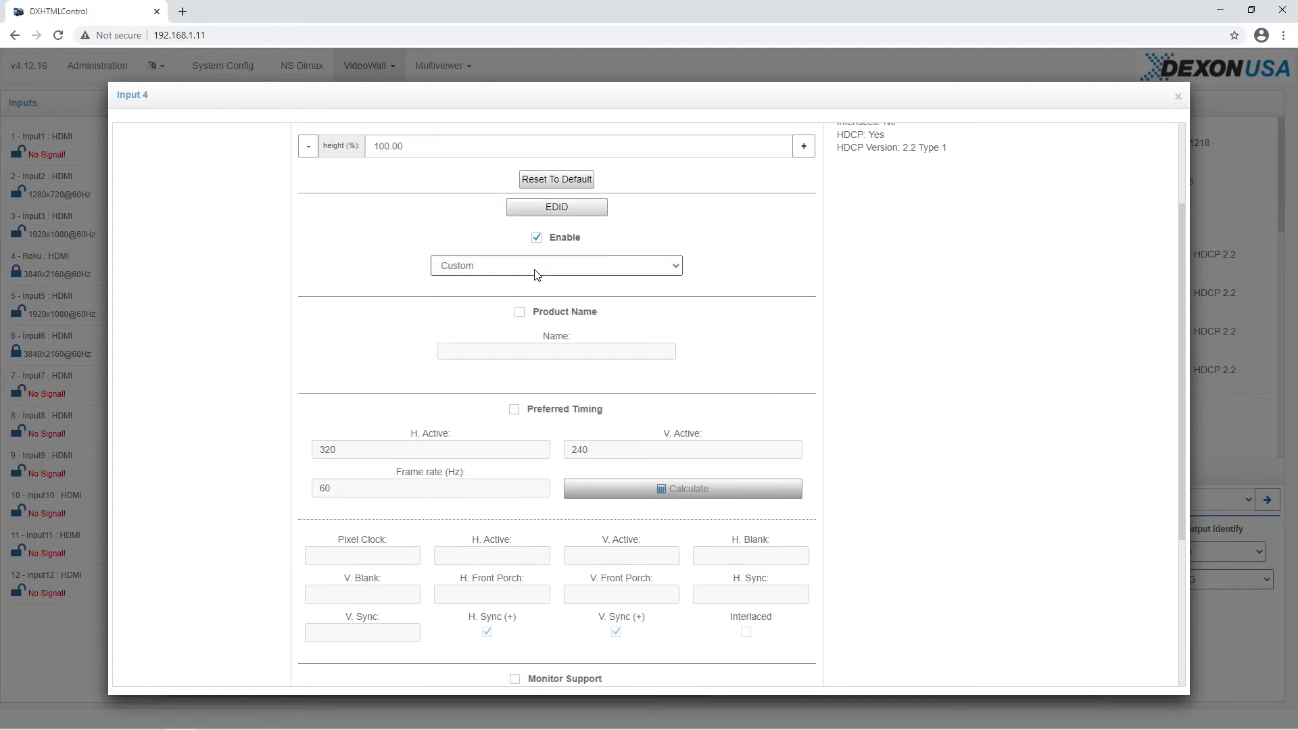
{"action": "left_click", "coordinate": [538, 265]}
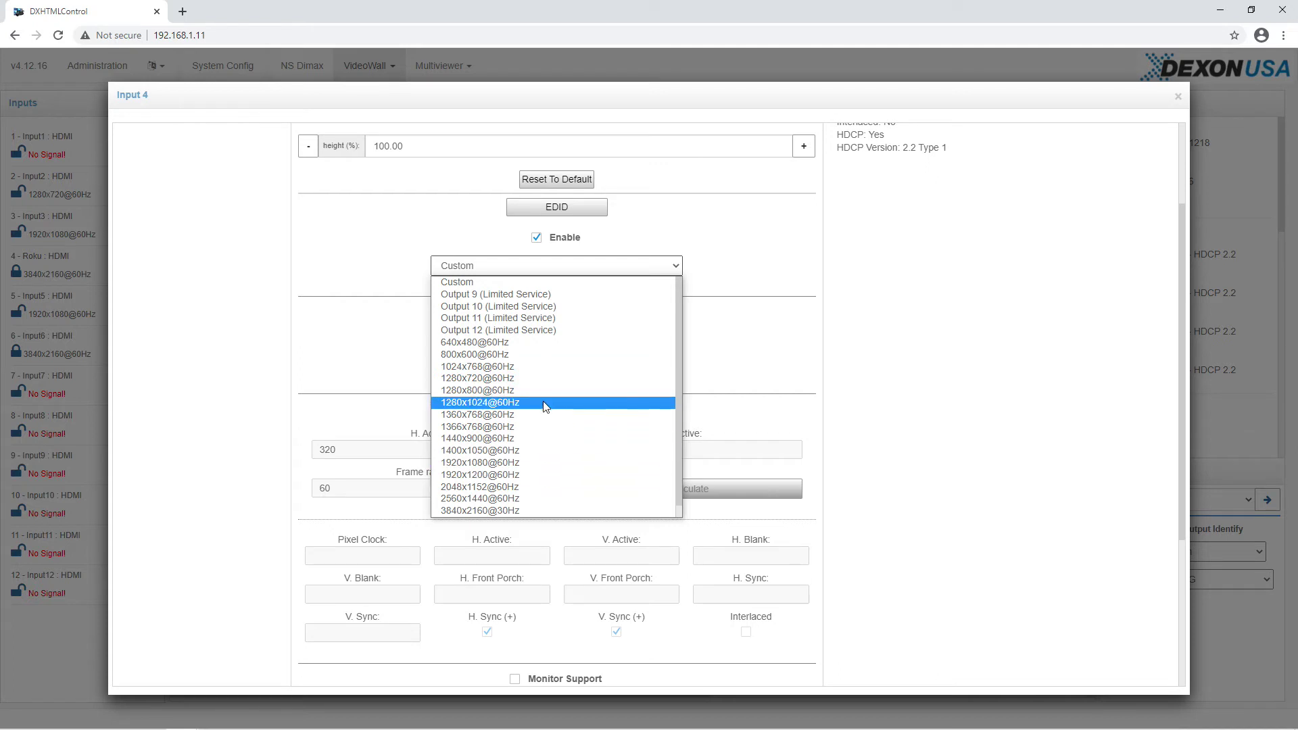
{"action": "left_click", "coordinate": [771, 258]}
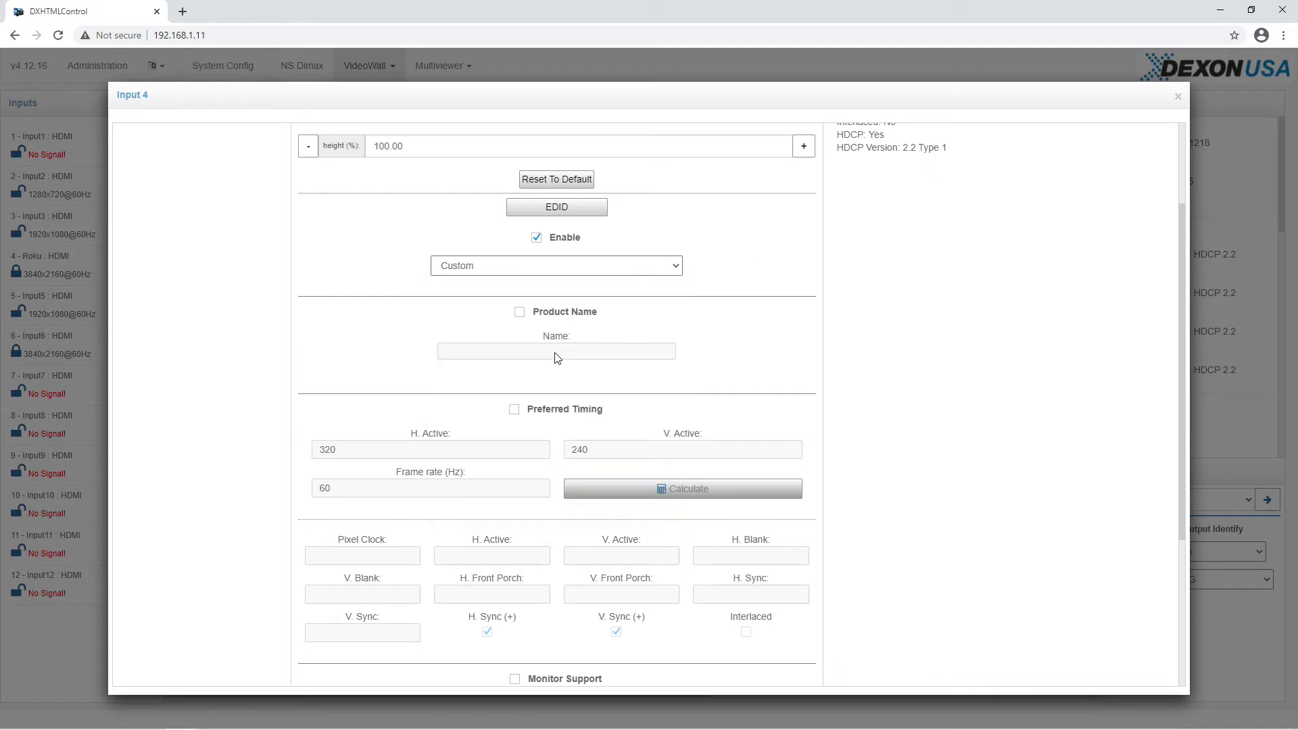
- Enable the preferred timing, set it to 3840 horizontal by 1080 vertical active pixels, and calculate the detailed timing values
{"action": "scroll", "coordinate": [556, 357], "scroll_direction": "down", "scroll_amount": 1}
{"action": "left_click", "coordinate": [514, 343]}
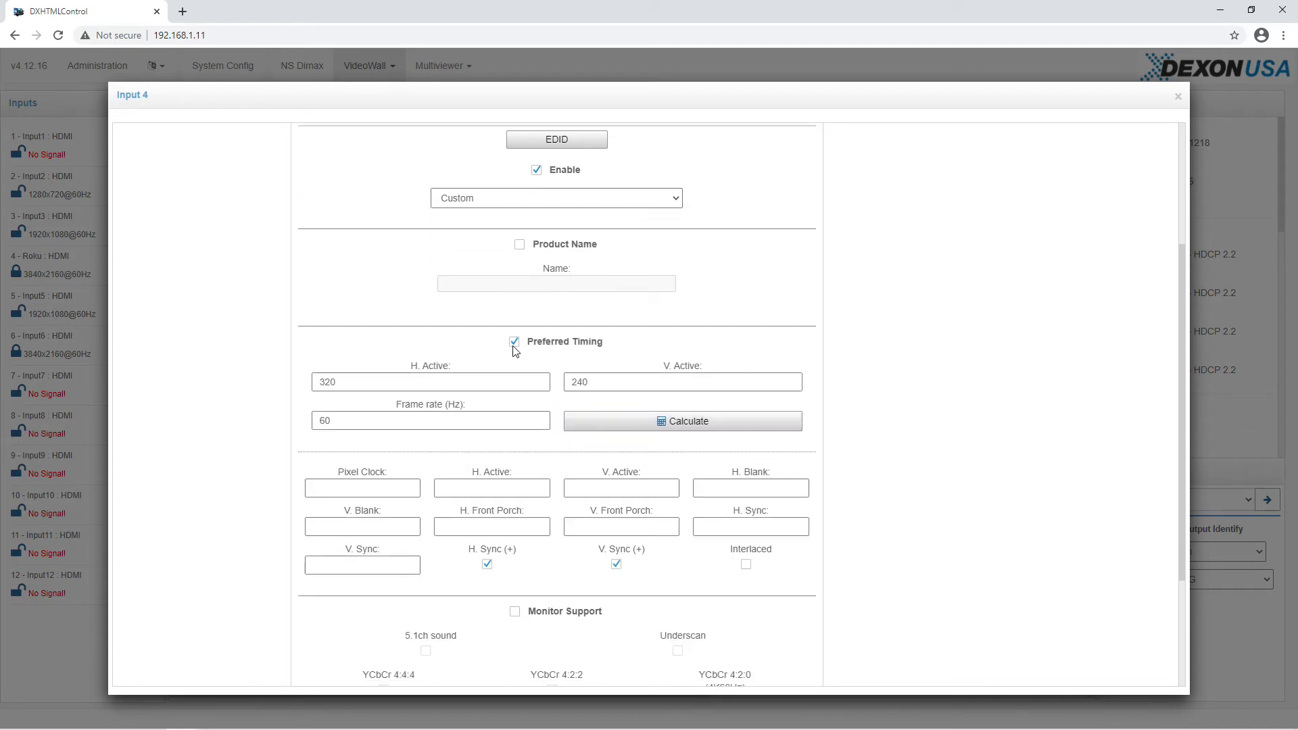
{"action": "key", "text": "Tab"}
{"action": "type", "text": "38"}
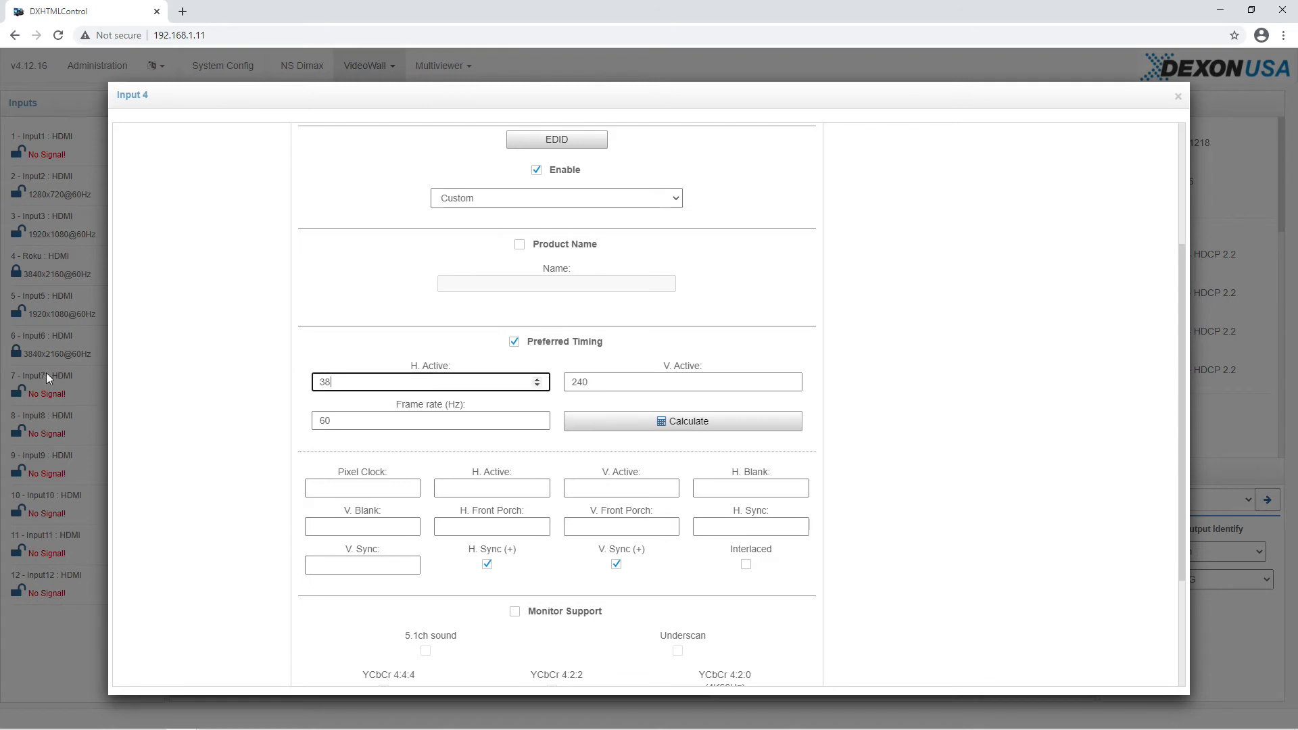
{"action": "left_click", "coordinate": [620, 377]}
{"action": "key", "text": "ctrl+a"}
{"action": "type", "text": "10"}
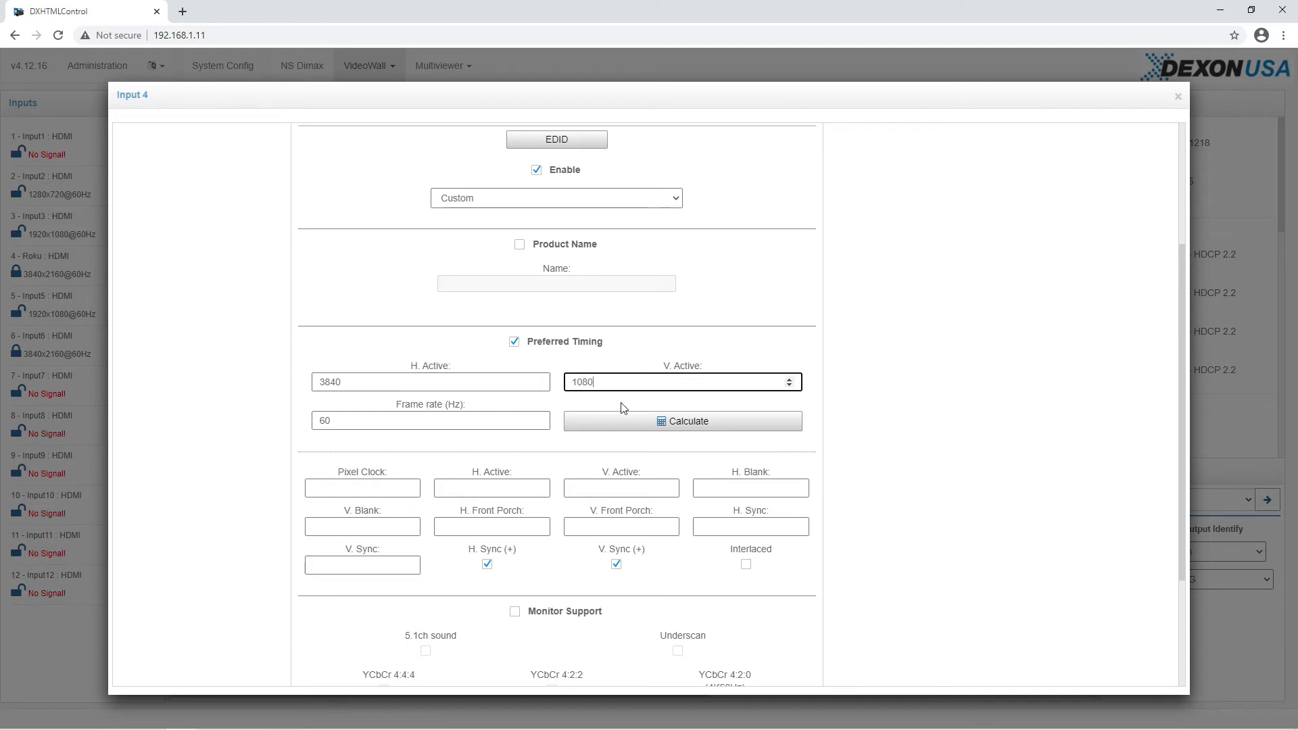
{"action": "scroll", "coordinate": [816, 367], "scroll_direction": "down", "scroll_amount": 2}
{"action": "left_click", "coordinate": [683, 287]}
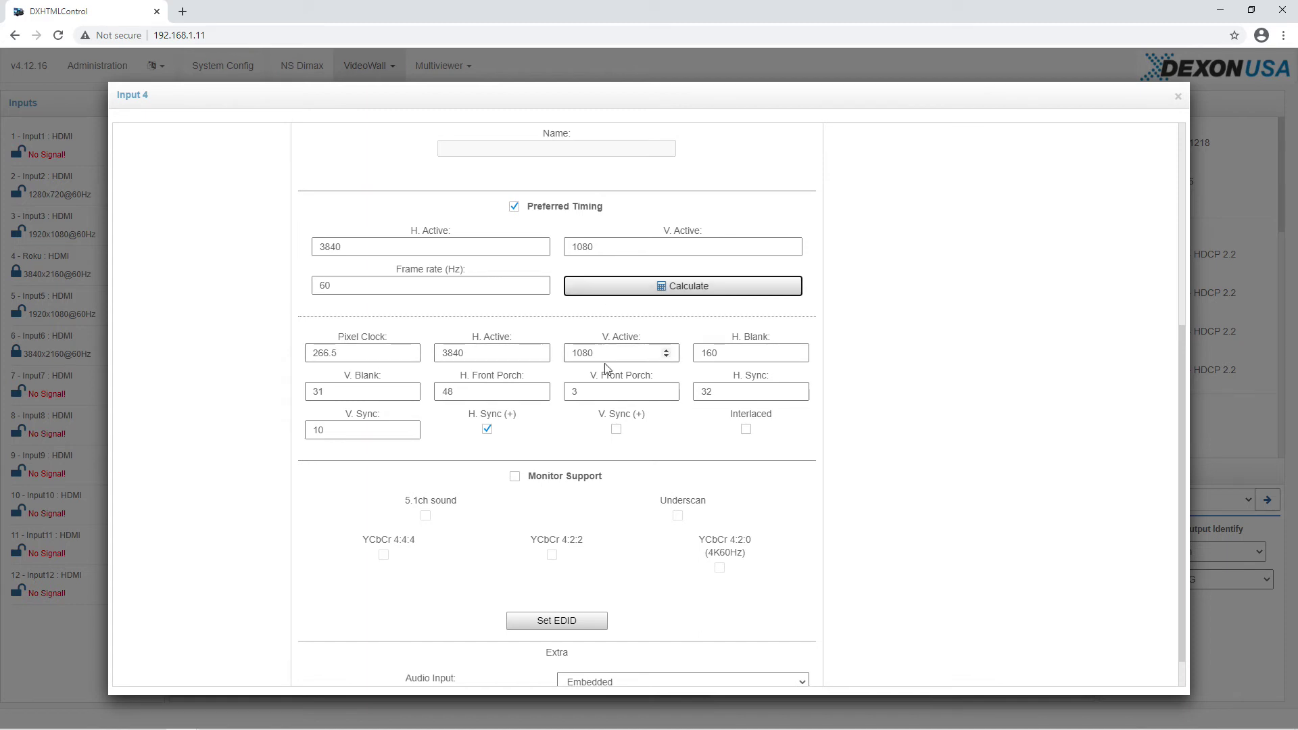
- Review the calculated pixel clock and horizontal and vertical active values of the custom EDID timing
{"action": "double_click", "coordinate": [349, 353]}
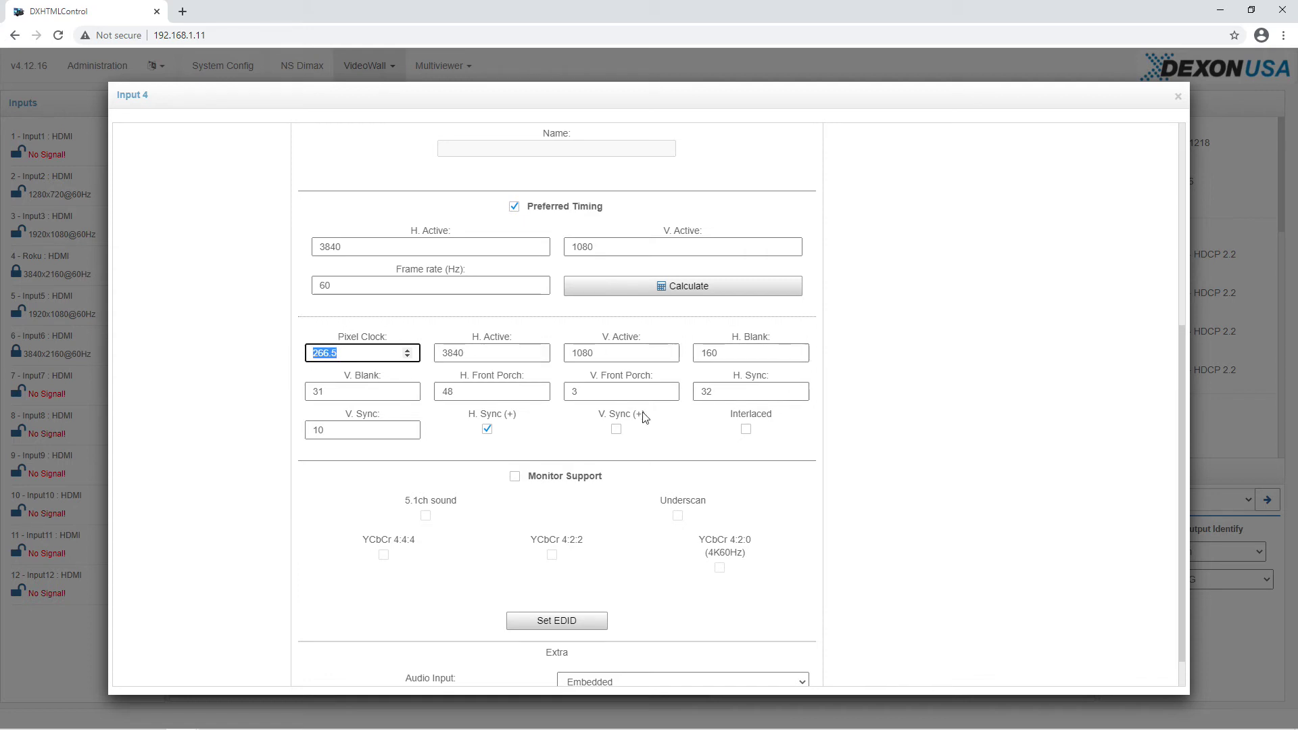
{"action": "scroll", "coordinate": [648, 473], "scroll_direction": "down", "scroll_amount": 1}
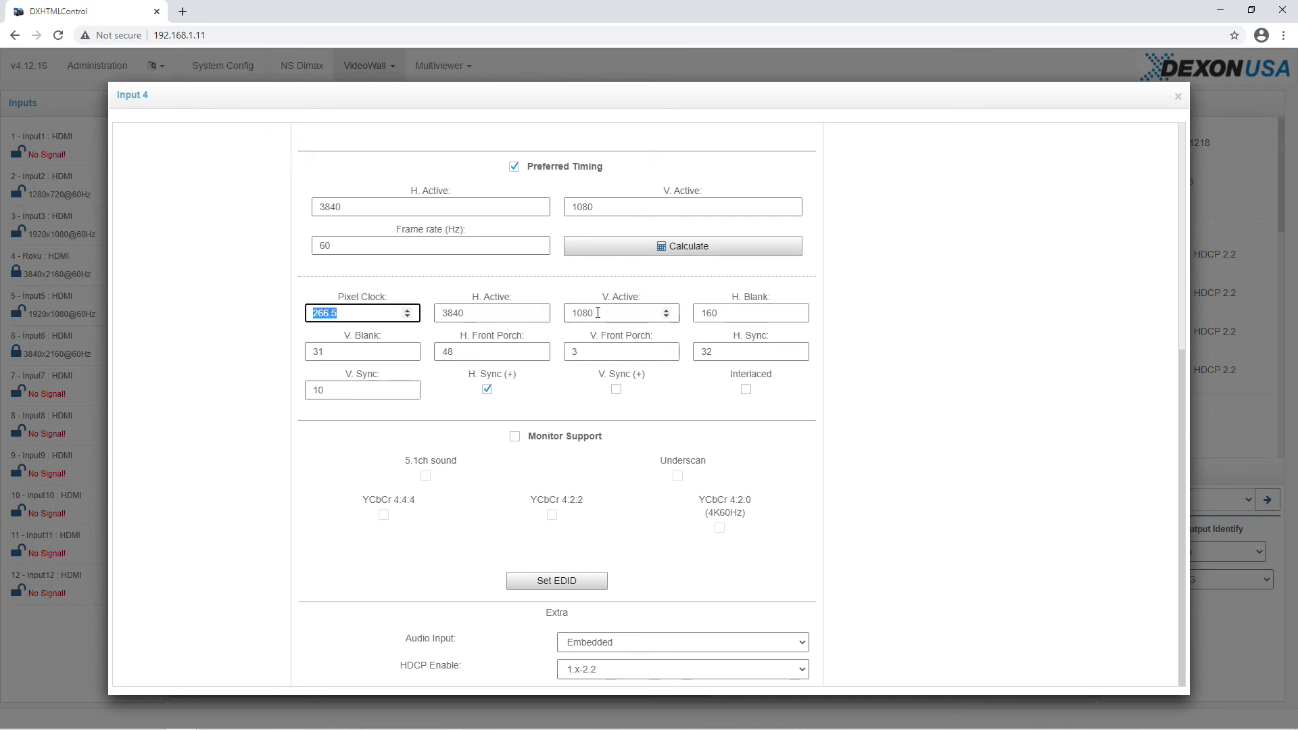
{"action": "double_click", "coordinate": [437, 312]}
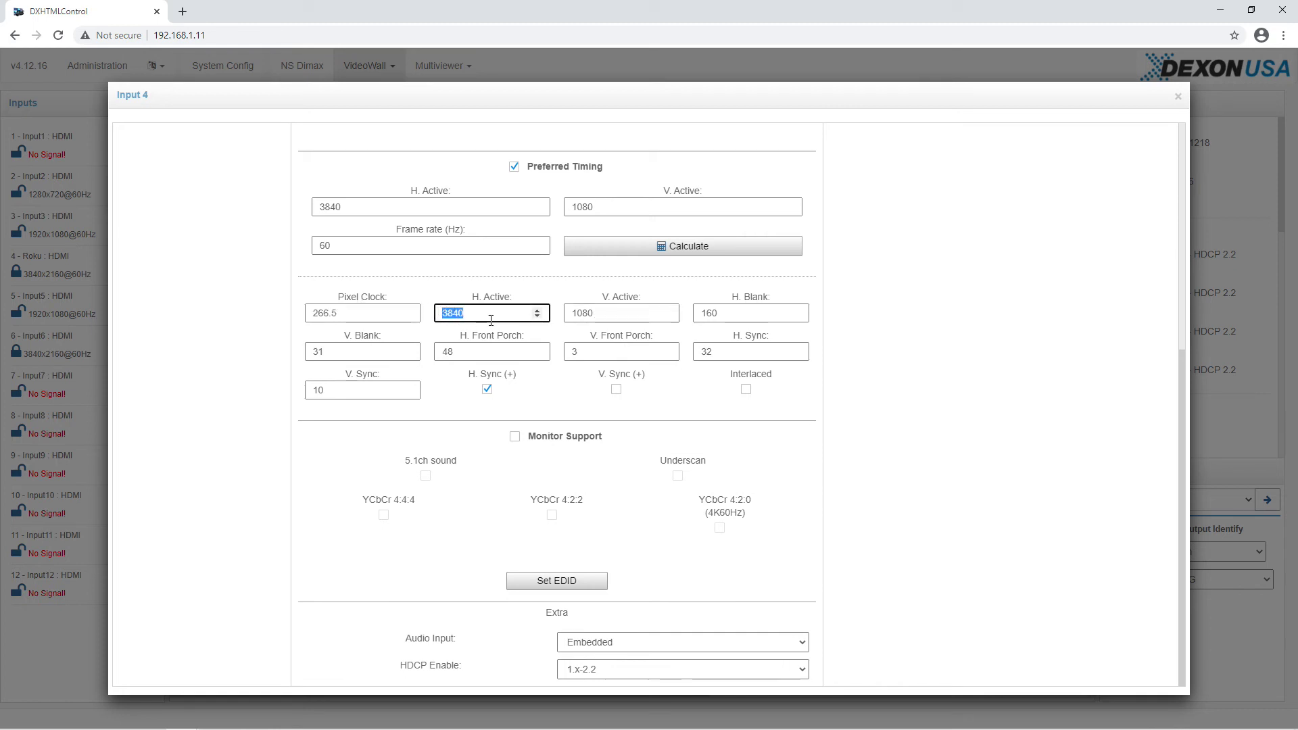
{"action": "key", "text": "Tab"}
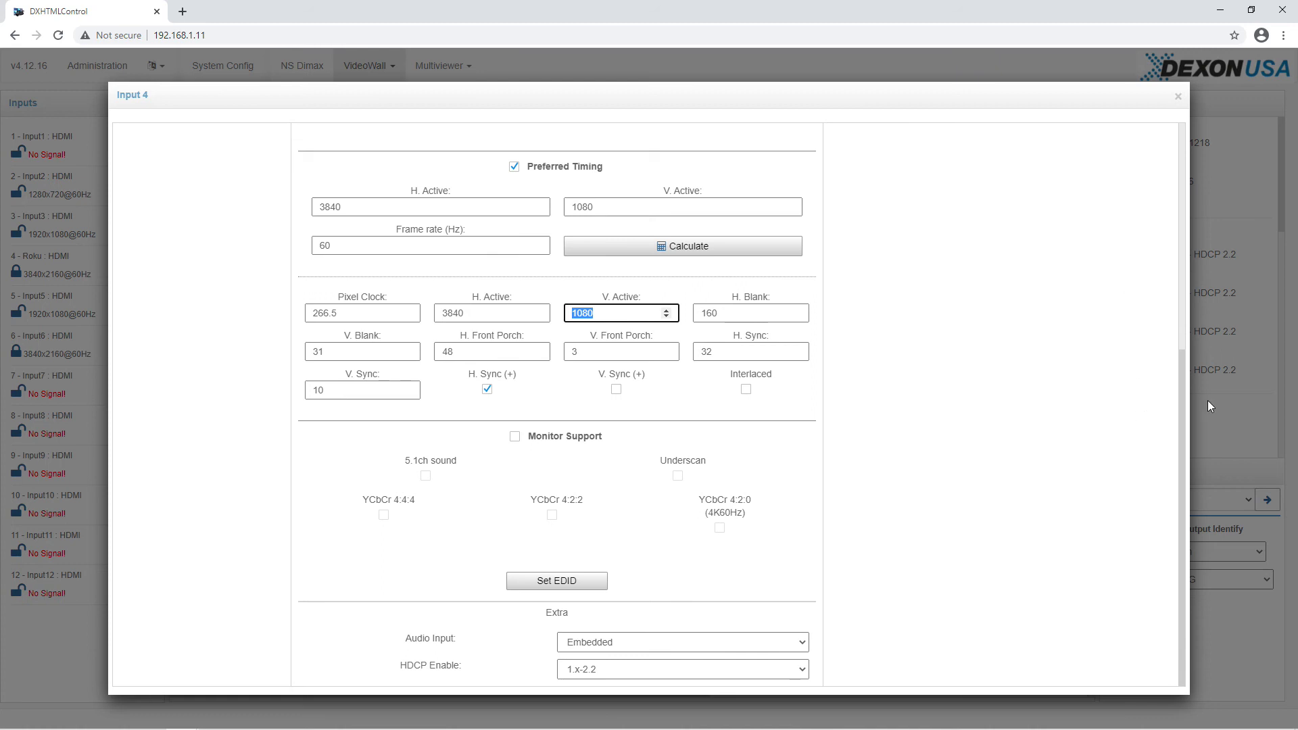
{"action": "left_click_drag", "start_coordinate": [1182, 424], "coordinate": [1181, 193]}
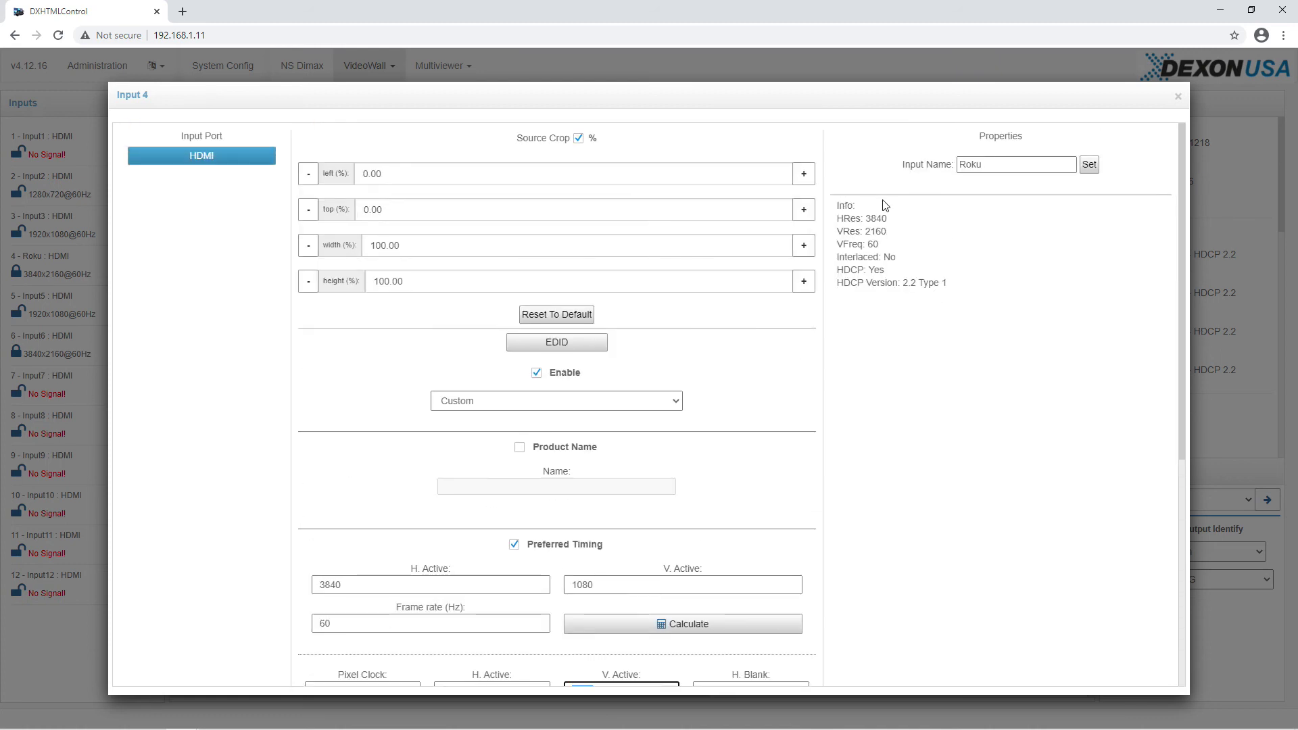